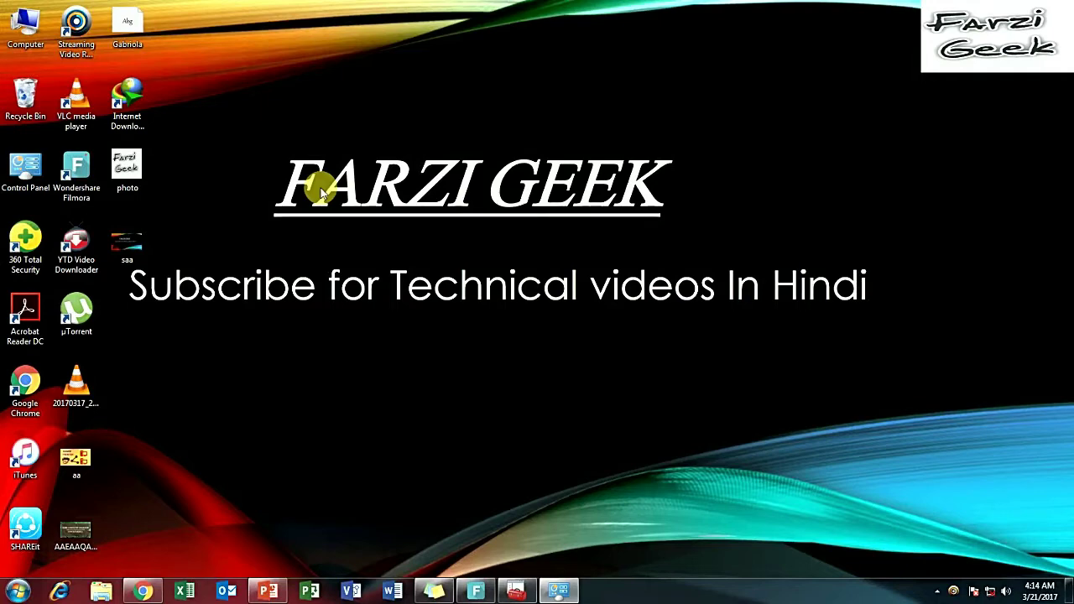
- Bring the slide show forward and advance it to reveal the FARZI GEEK subscribe banner
{"action": "mouse_move", "coordinate": [268, 592]}
{"action": "left_click", "coordinate": [290, 500]}
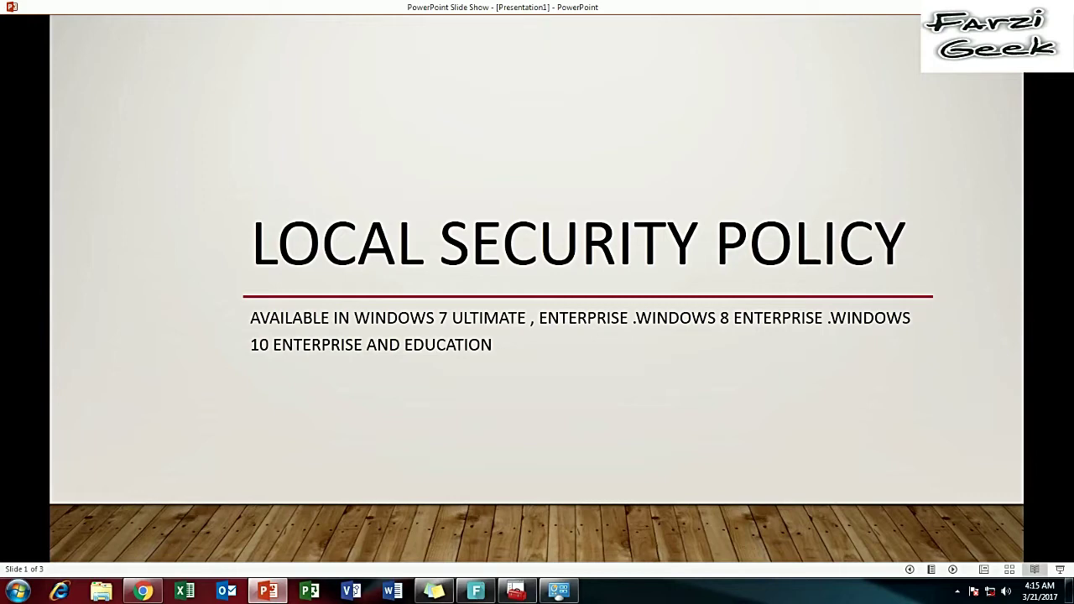
{"action": "key", "text": "Right"}
{"action": "key", "text": "Right"}
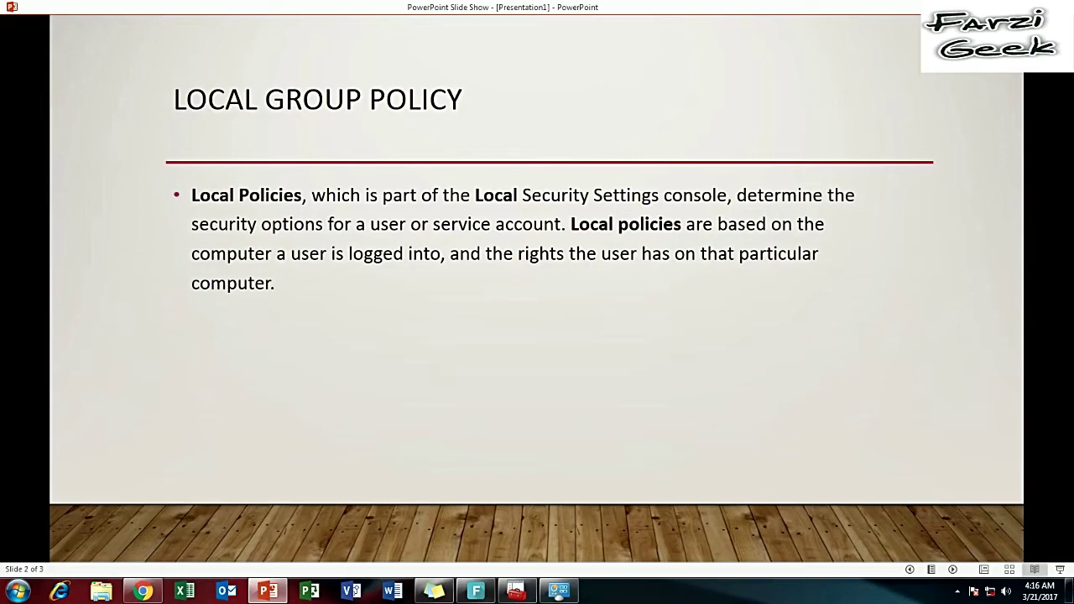
- Advance the slide show to the Password Policies slide
{"action": "key", "text": "Right"}
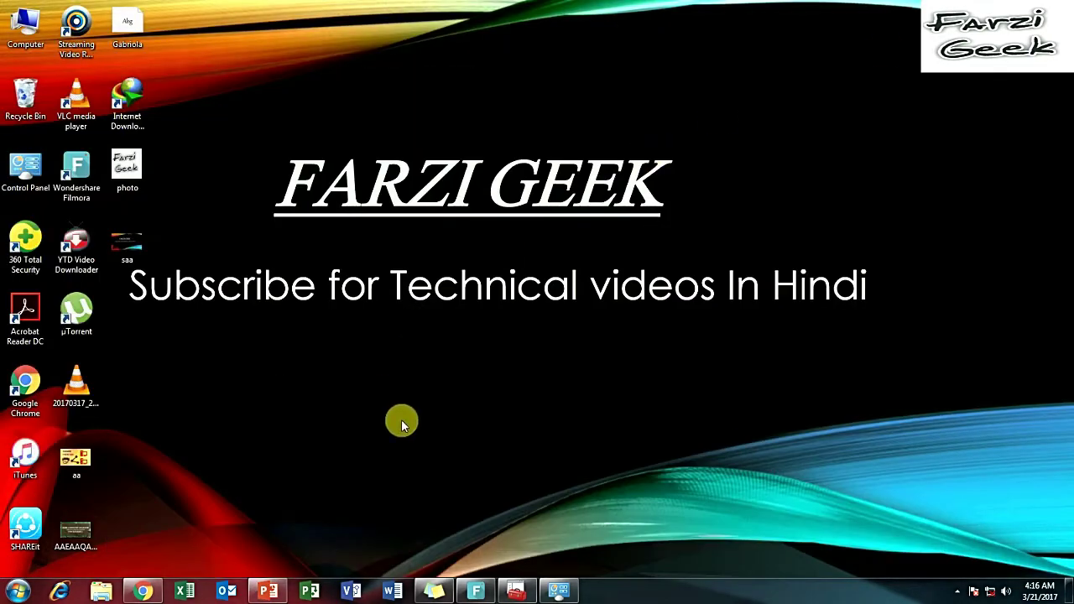
{"action": "key", "text": "super+r"}
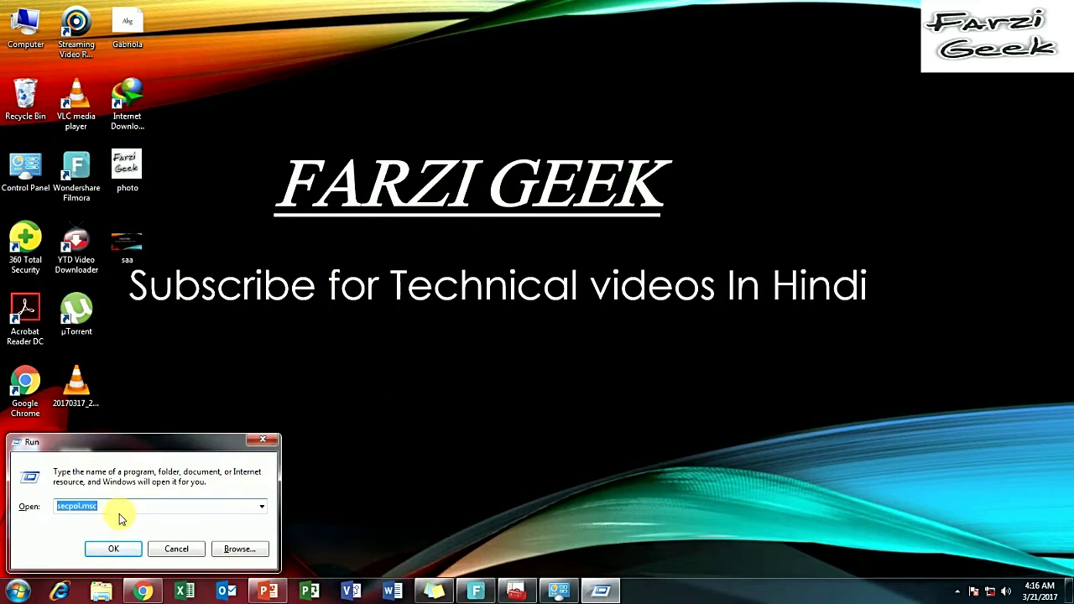
{"action": "left_click", "coordinate": [113, 549]}
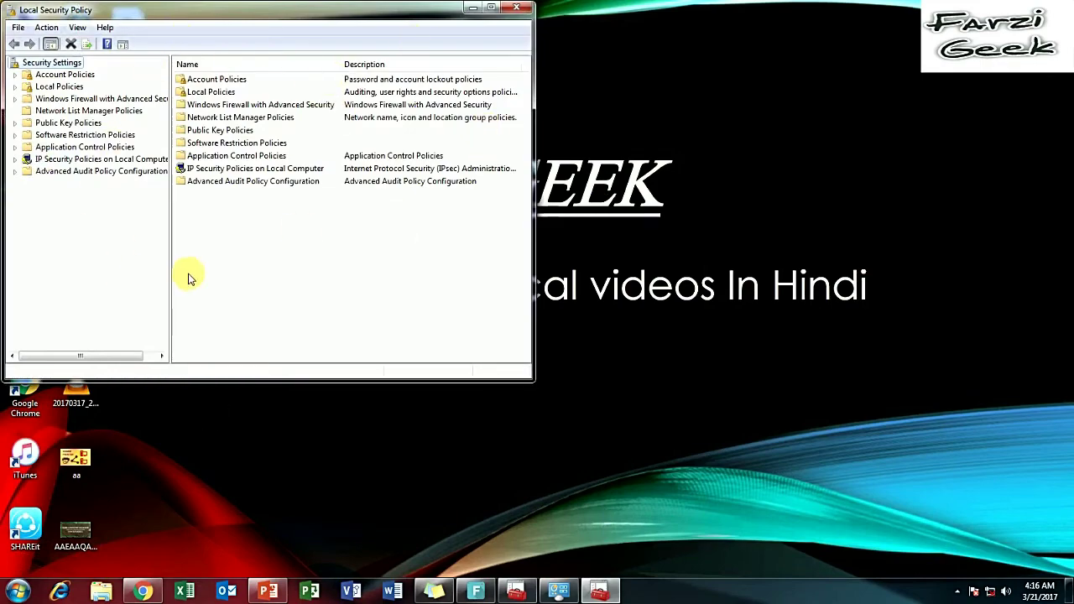
- Close the console, reopen Control Panel in icon view, and select Local Security Policy in Administrative Tools
{"action": "left_click", "coordinate": [513, 9]}
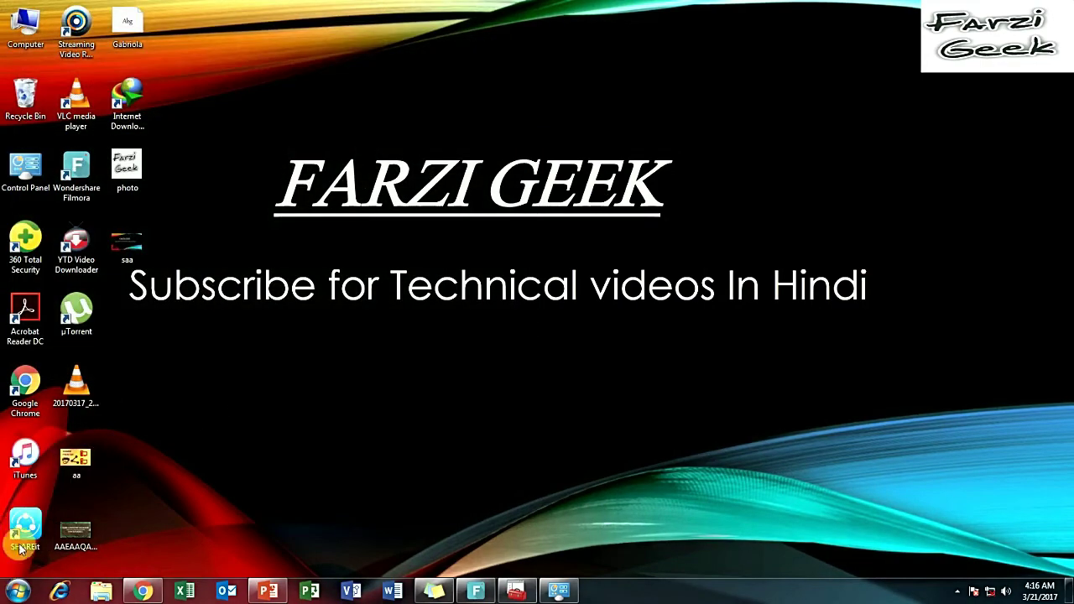
{"action": "double_click", "coordinate": [26, 166]}
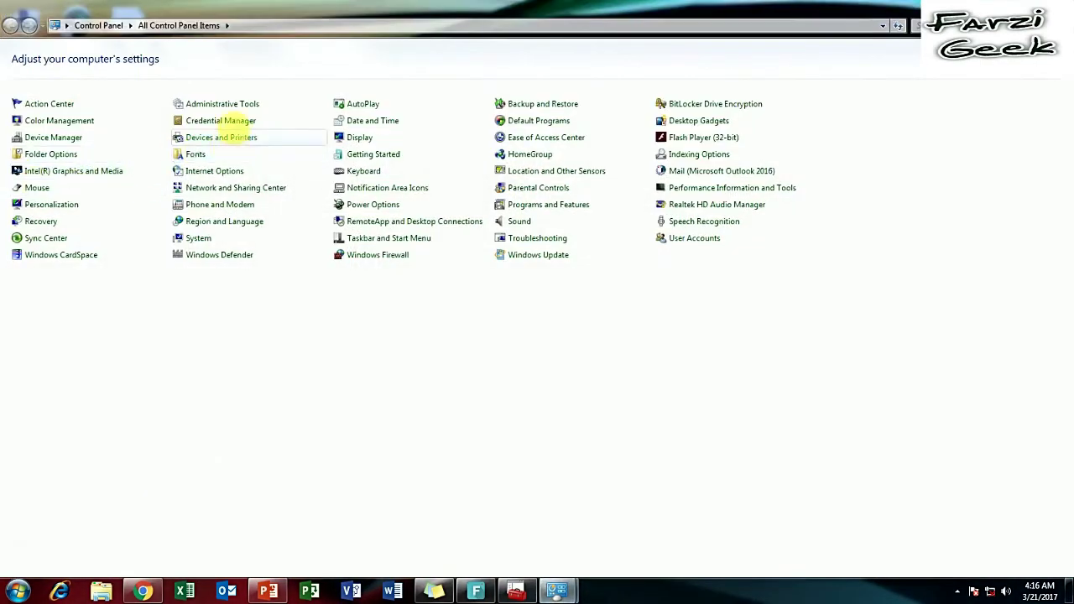
{"action": "left_click", "coordinate": [986, 60]}
{"action": "left_click", "coordinate": [973, 77]}
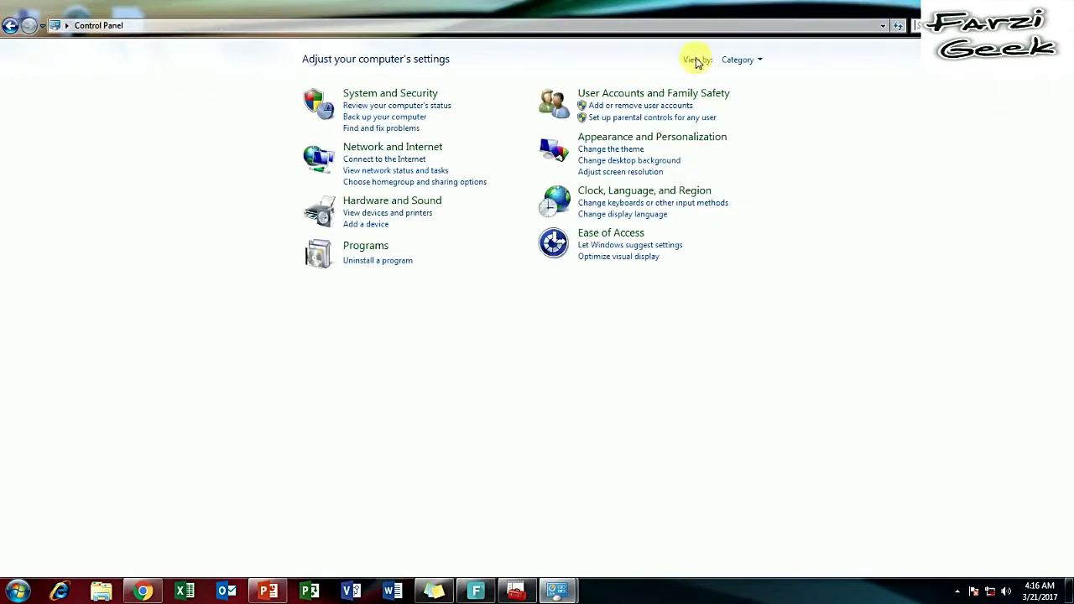
{"action": "left_click", "coordinate": [755, 62]}
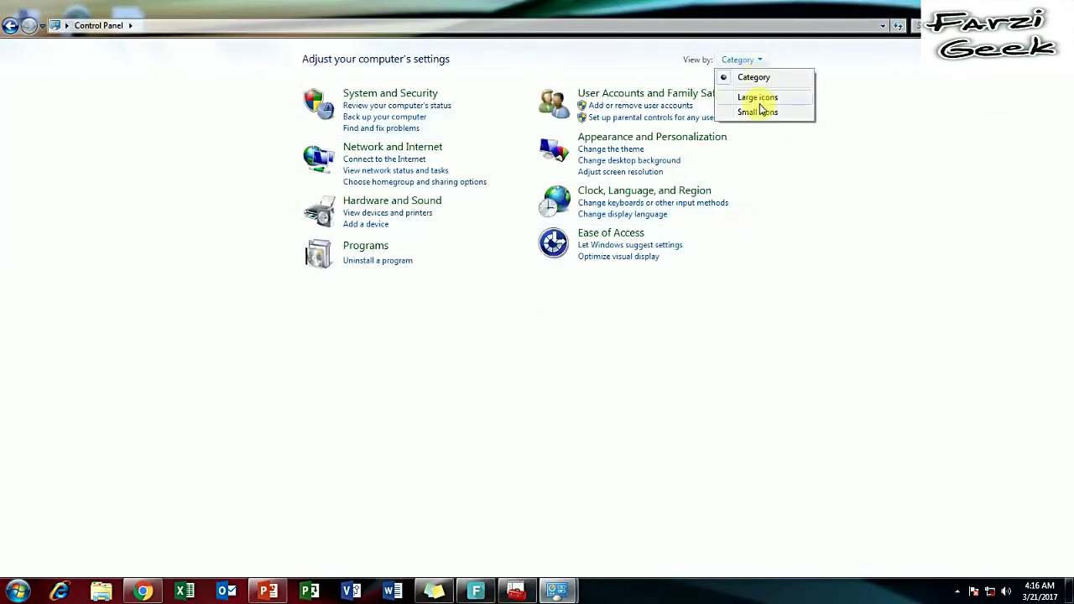
{"action": "left_click", "coordinate": [760, 114]}
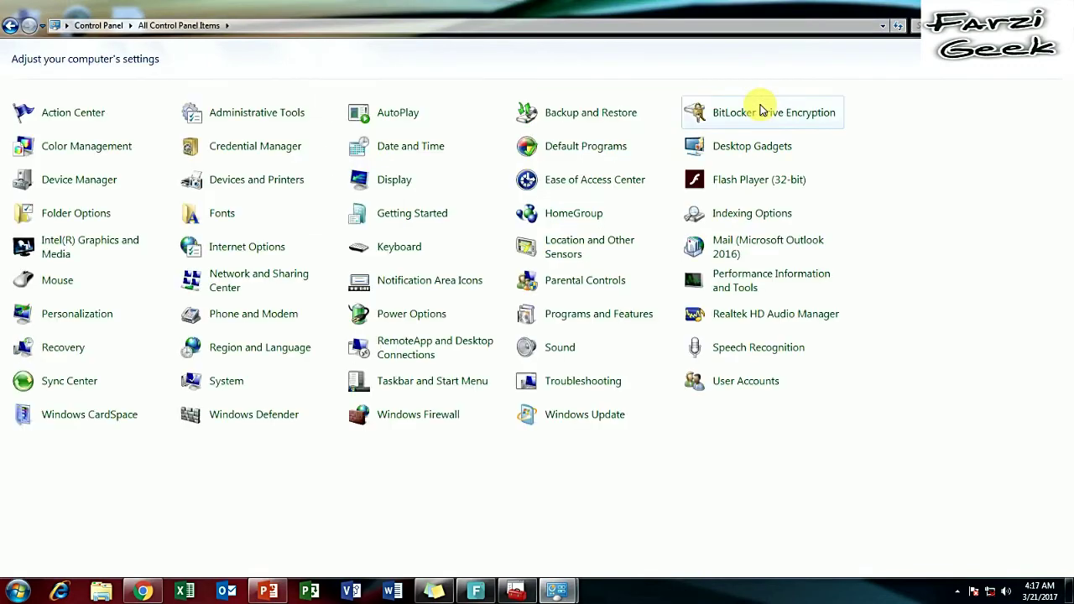
{"action": "left_click", "coordinate": [289, 117]}
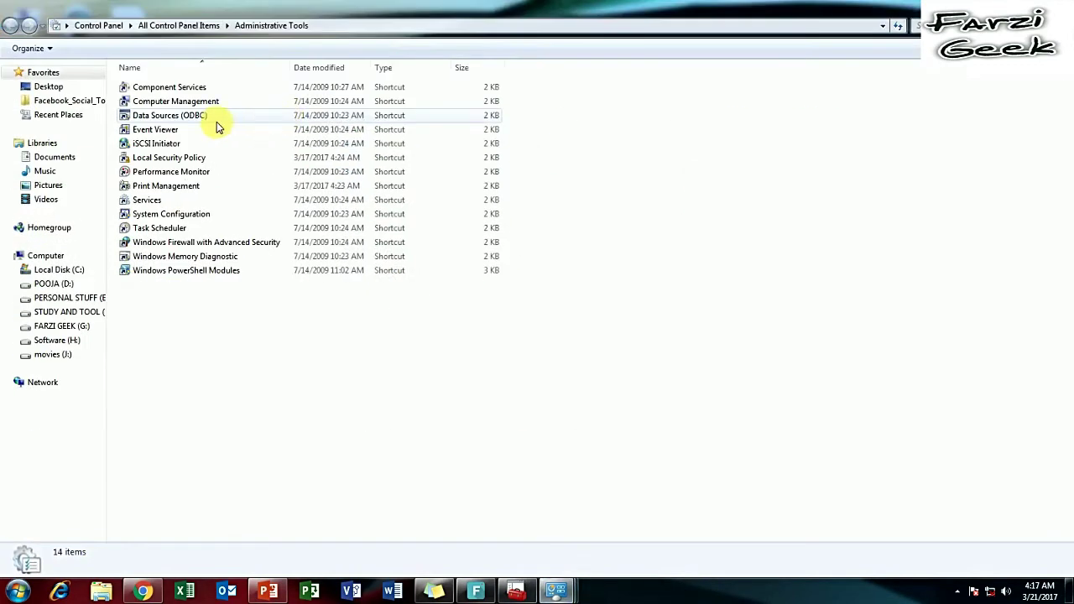
{"action": "left_click", "coordinate": [176, 161]}
- Open Local Security Policy maximized and expand Account Policies to list the Password Policy settings
{"action": "double_click", "coordinate": [178, 163]}
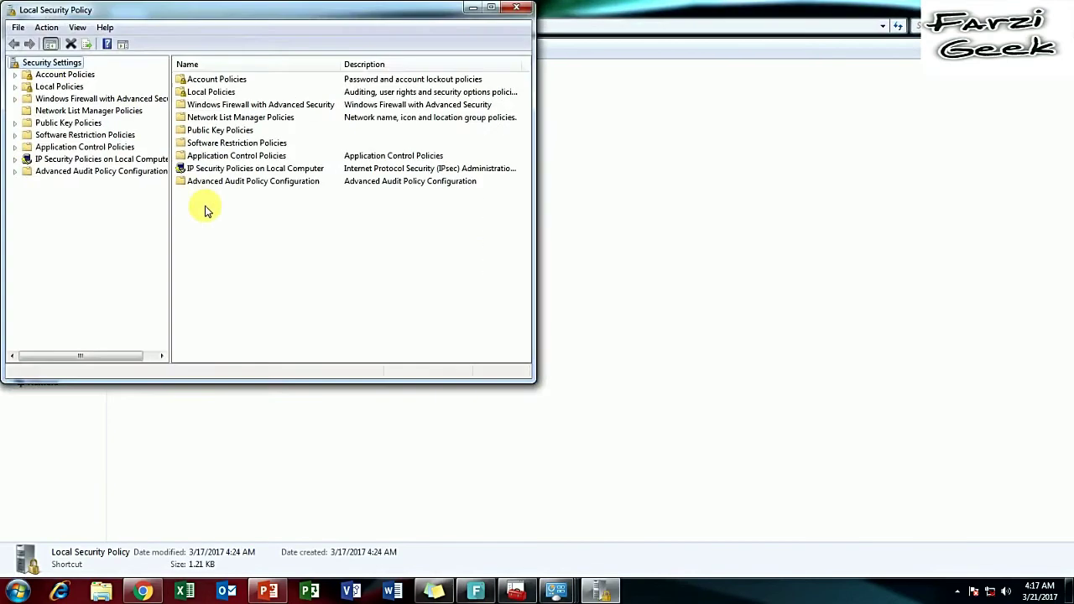
{"action": "left_click", "coordinate": [491, 9]}
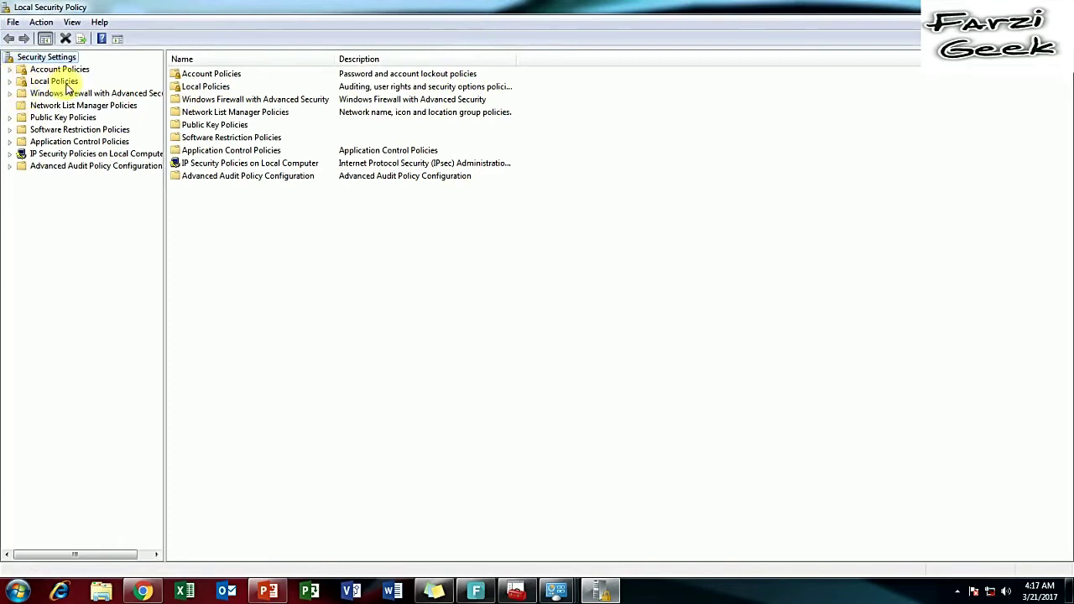
{"action": "left_click", "coordinate": [10, 70]}
{"action": "left_click", "coordinate": [46, 81]}
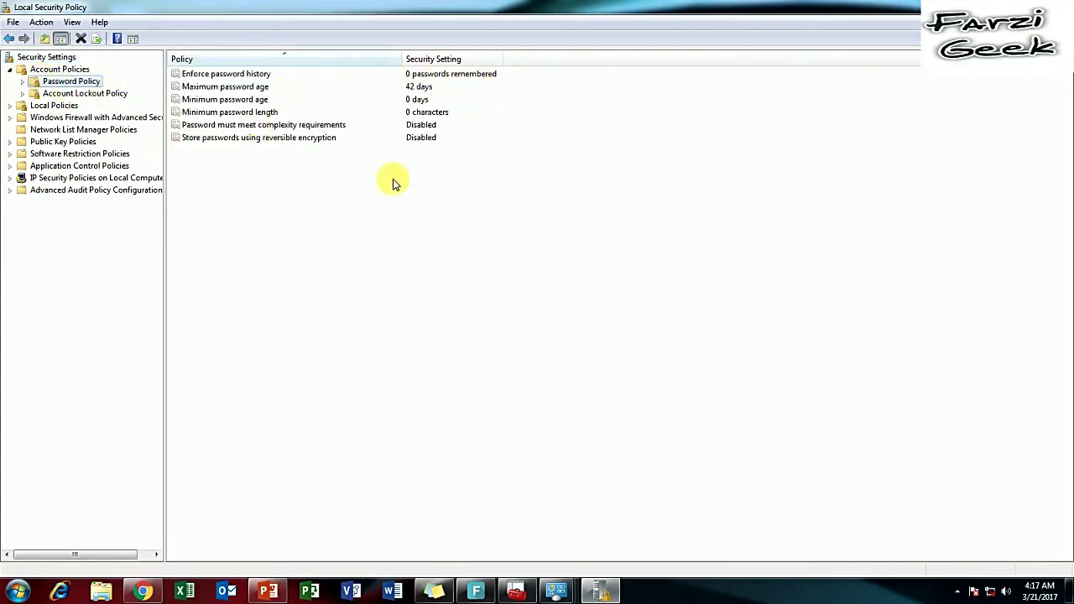
- Review and cancel Enforce password history, including its Explain tab, then open Maximum password age properties
{"action": "double_click", "coordinate": [238, 73]}
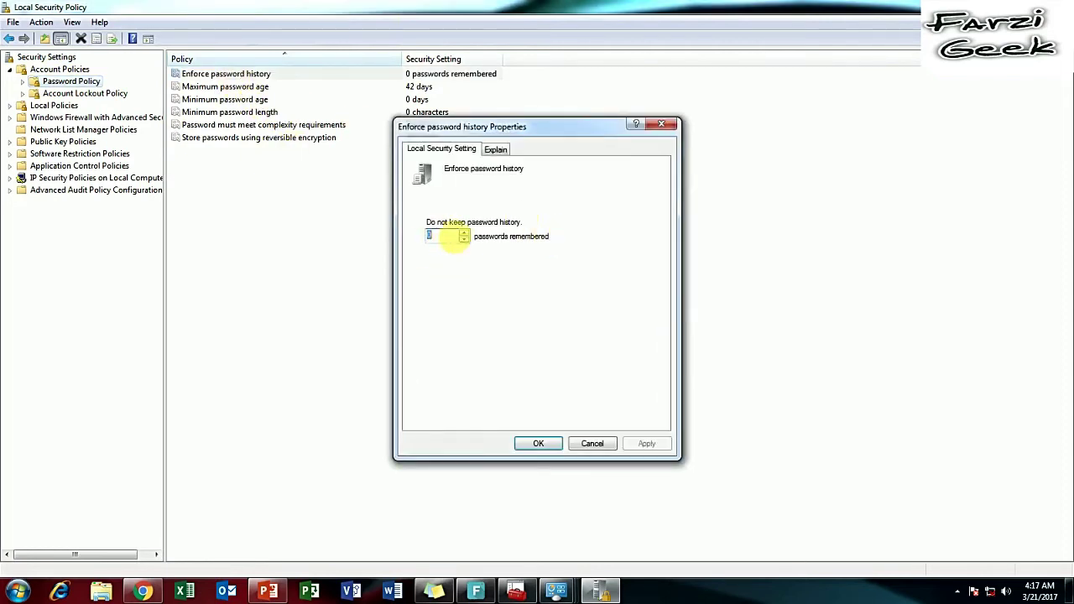
{"action": "left_click", "coordinate": [448, 240]}
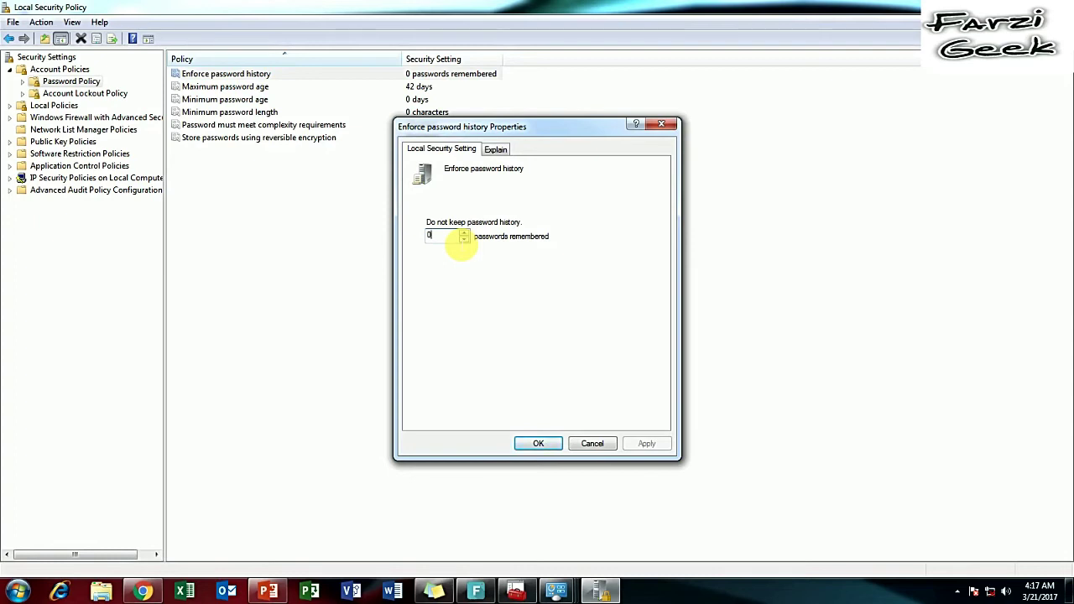
{"action": "left_click", "coordinate": [495, 149]}
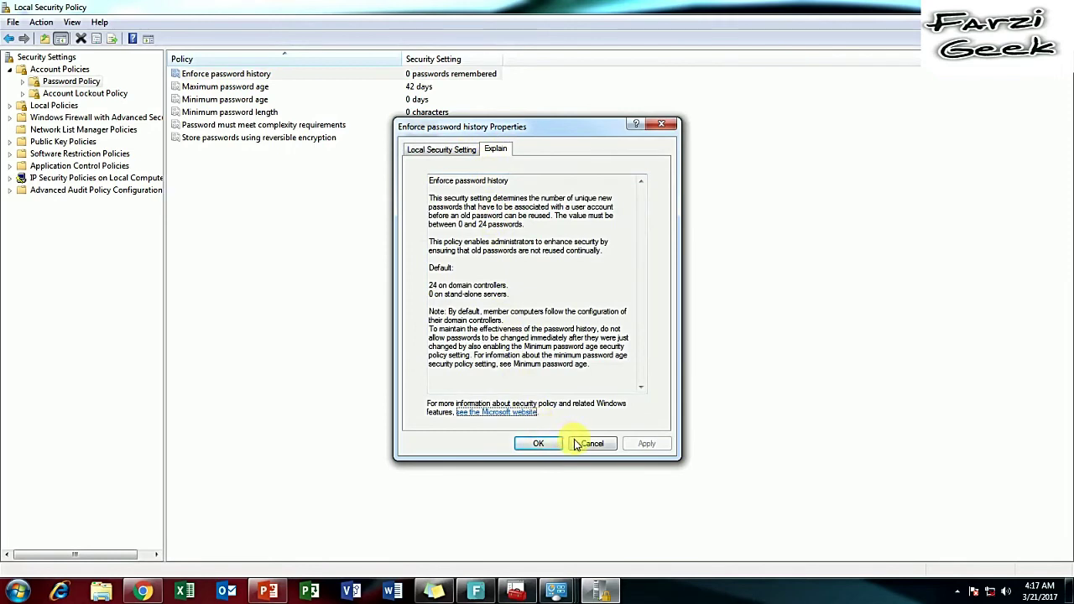
{"action": "left_click", "coordinate": [587, 444]}
{"action": "left_click", "coordinate": [248, 89]}
{"action": "double_click", "coordinate": [248, 89]}
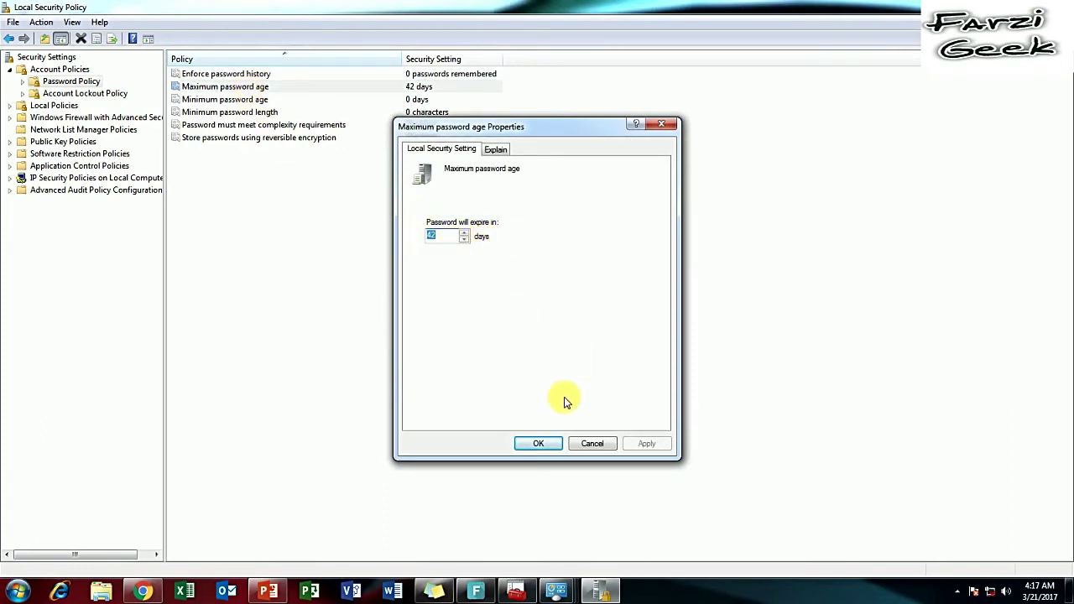
- Cancel Maximum password age, review Minimum password age, and recheck Maximum password age without changes
{"action": "left_click", "coordinate": [585, 445]}
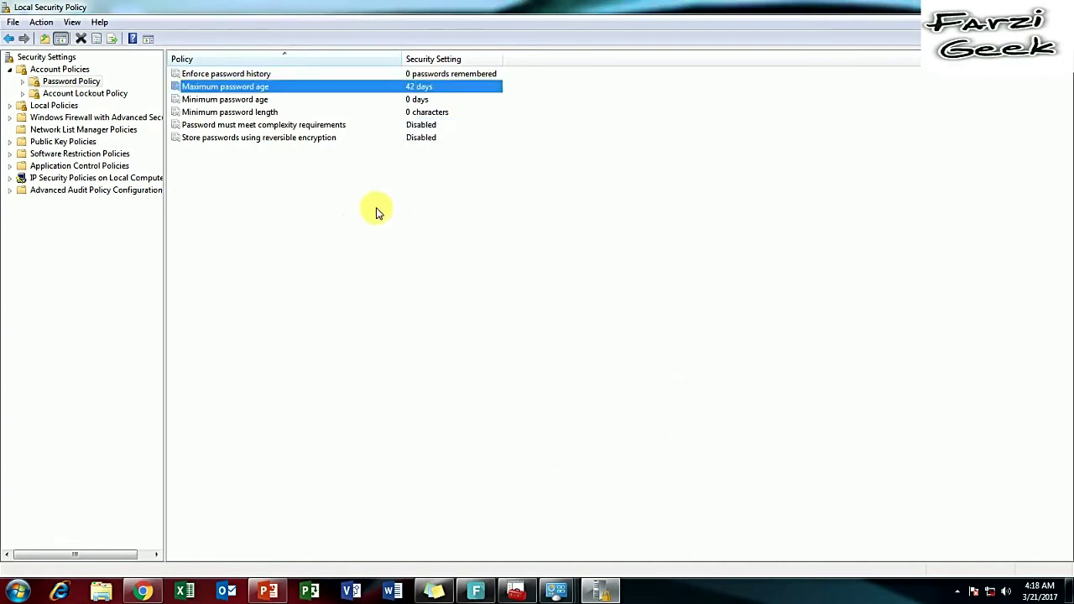
{"action": "double_click", "coordinate": [267, 101]}
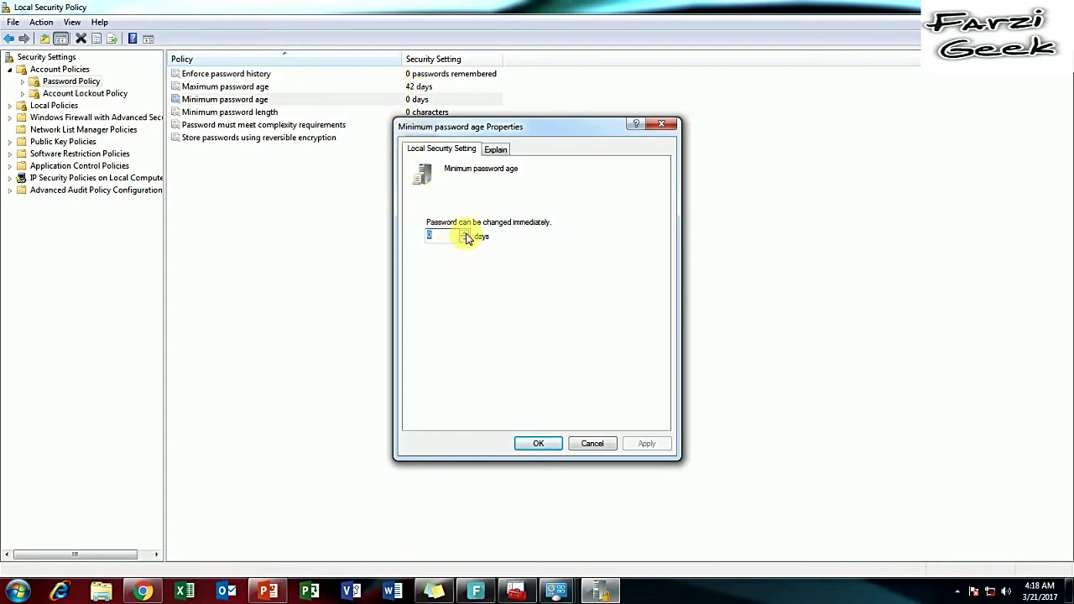
{"action": "left_click", "coordinate": [595, 444]}
{"action": "double_click", "coordinate": [230, 86]}
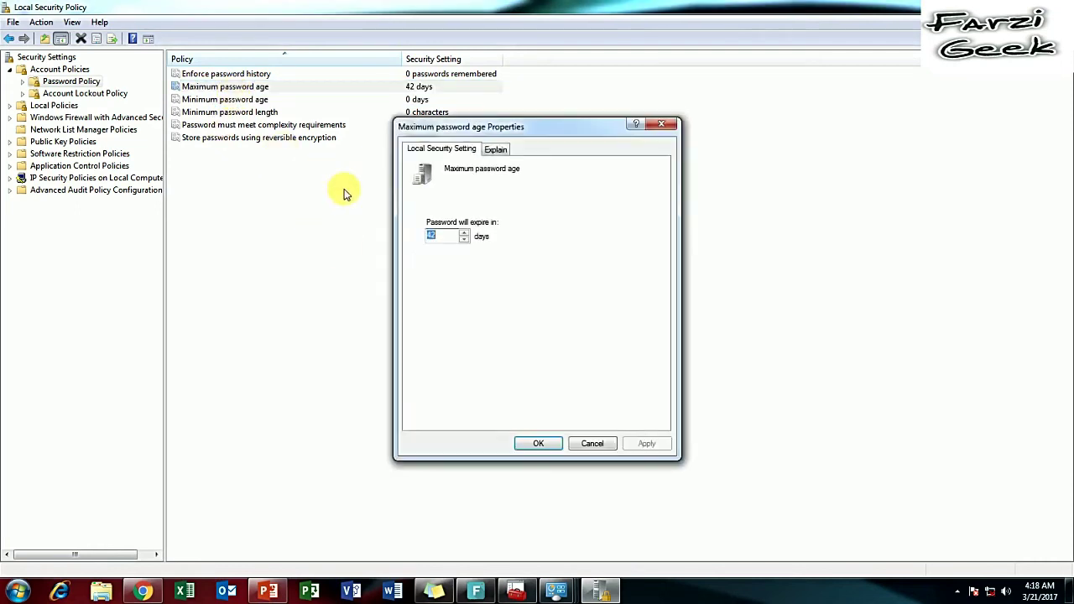
{"action": "left_click", "coordinate": [590, 446]}
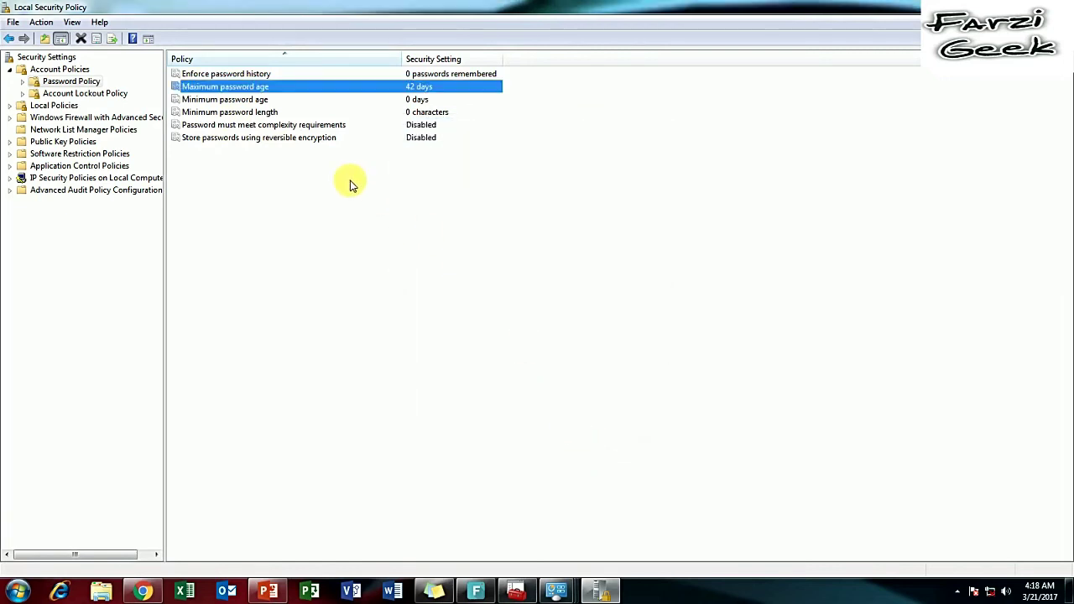
- Review and close the password complexity requirements, then open Minimum password length properties
{"action": "double_click", "coordinate": [252, 124]}
{"action": "left_click", "coordinate": [661, 125]}
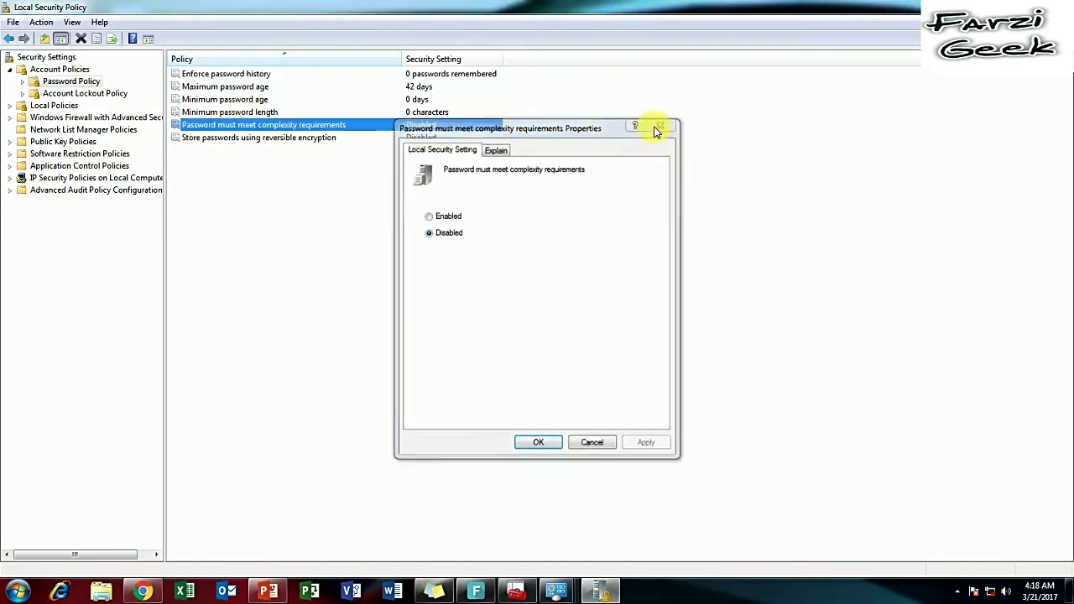
{"action": "double_click", "coordinate": [304, 110]}
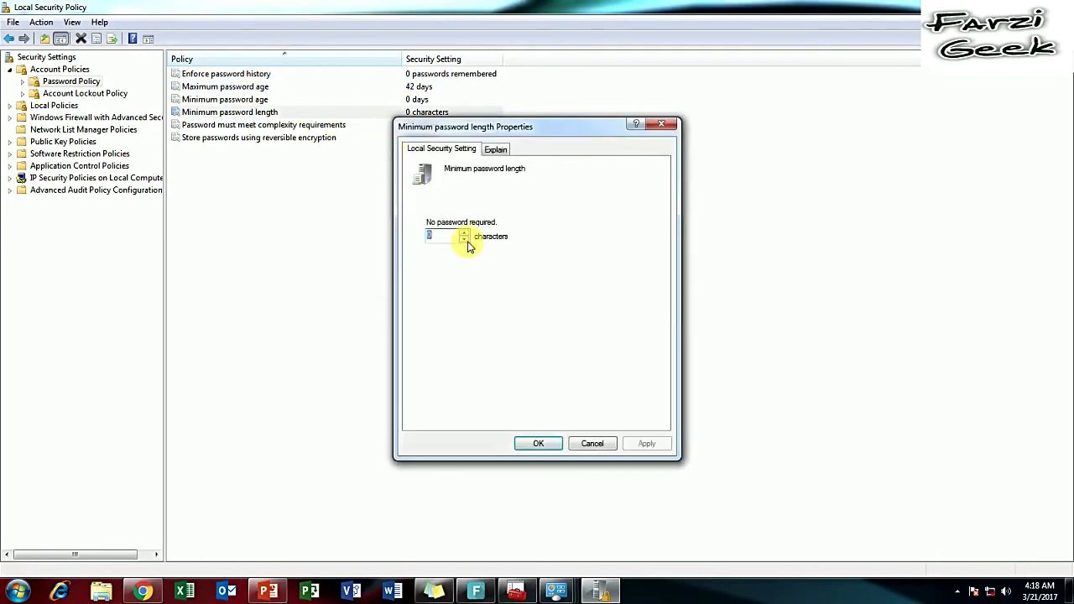
- Focus the 0-character length box, then cancel the Minimum password length dialog unchanged
{"action": "left_click", "coordinate": [430, 235]}
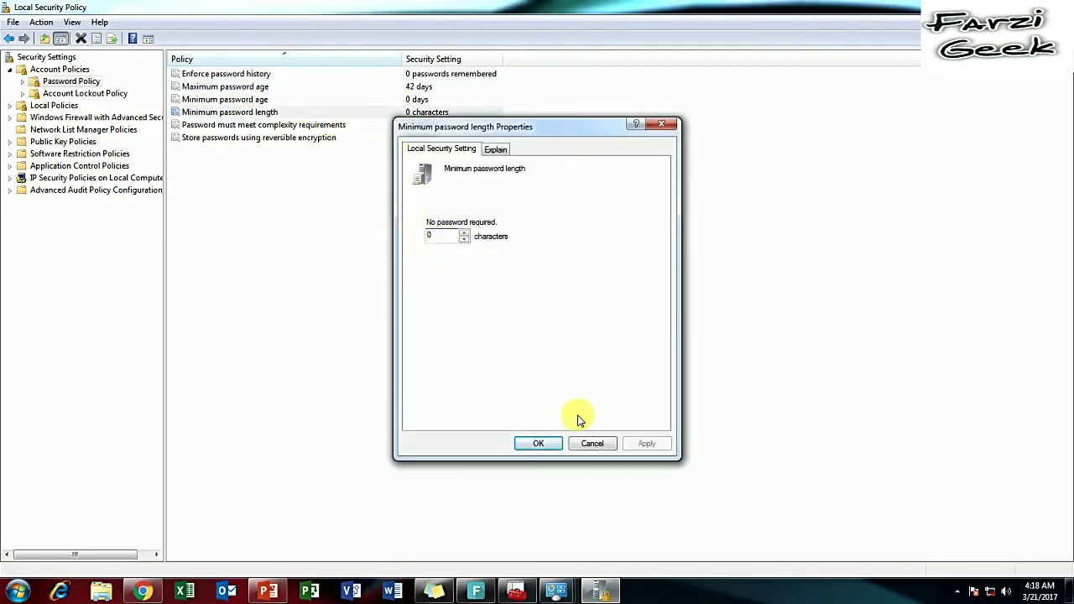
{"action": "left_click", "coordinate": [594, 444]}
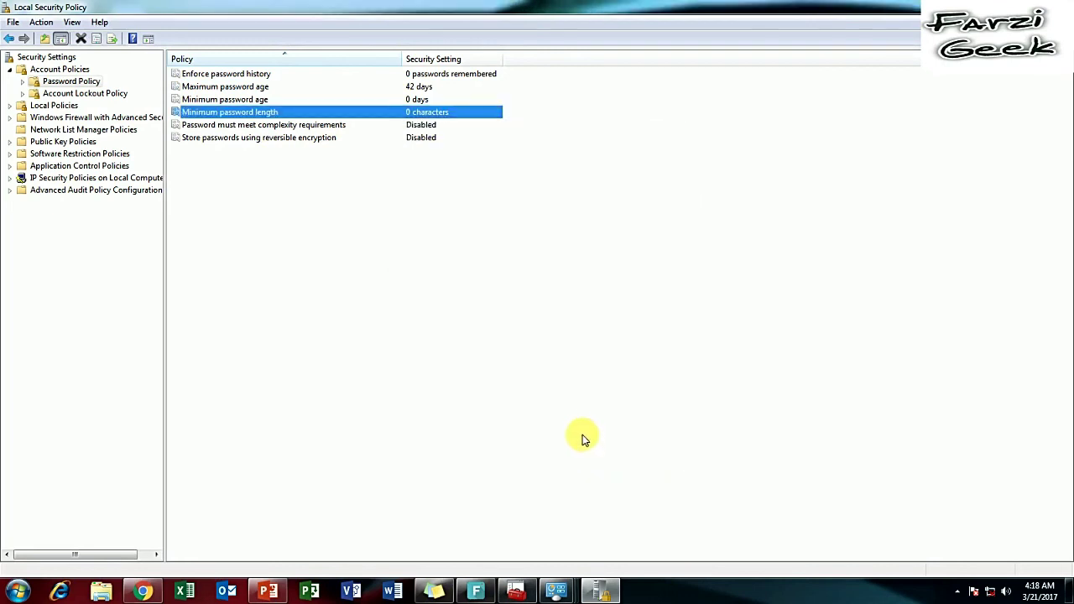
{"action": "double_click", "coordinate": [323, 127]}
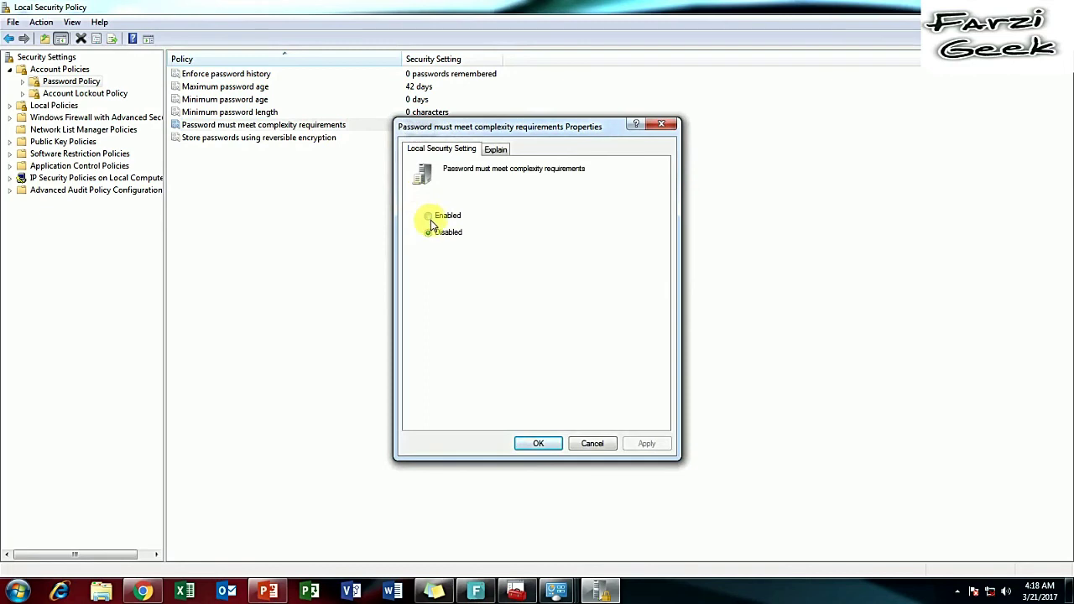
{"action": "left_click", "coordinate": [429, 217]}
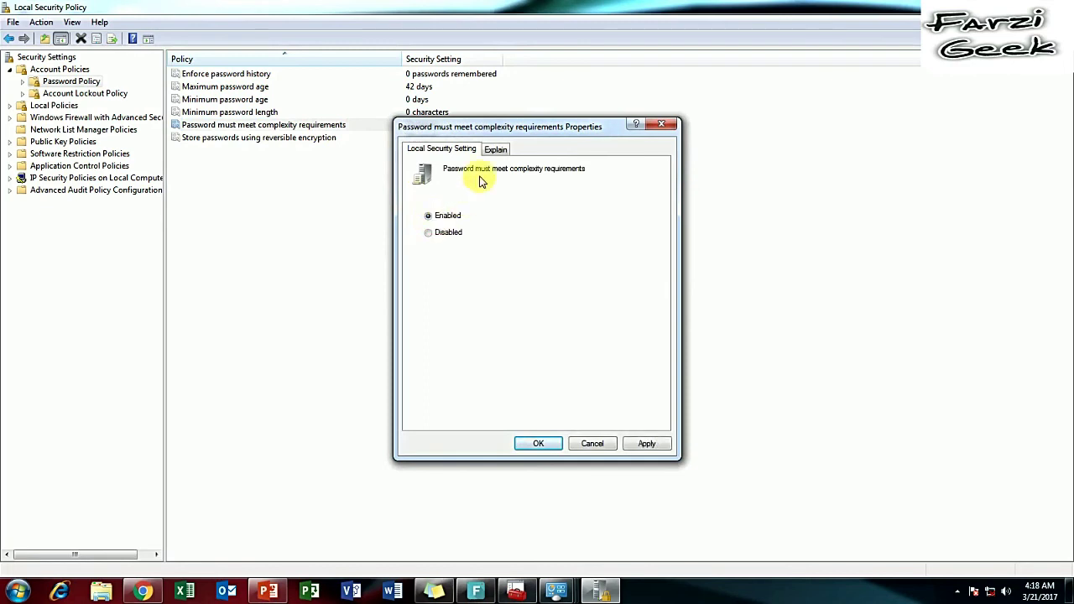
{"action": "left_click", "coordinate": [493, 150]}
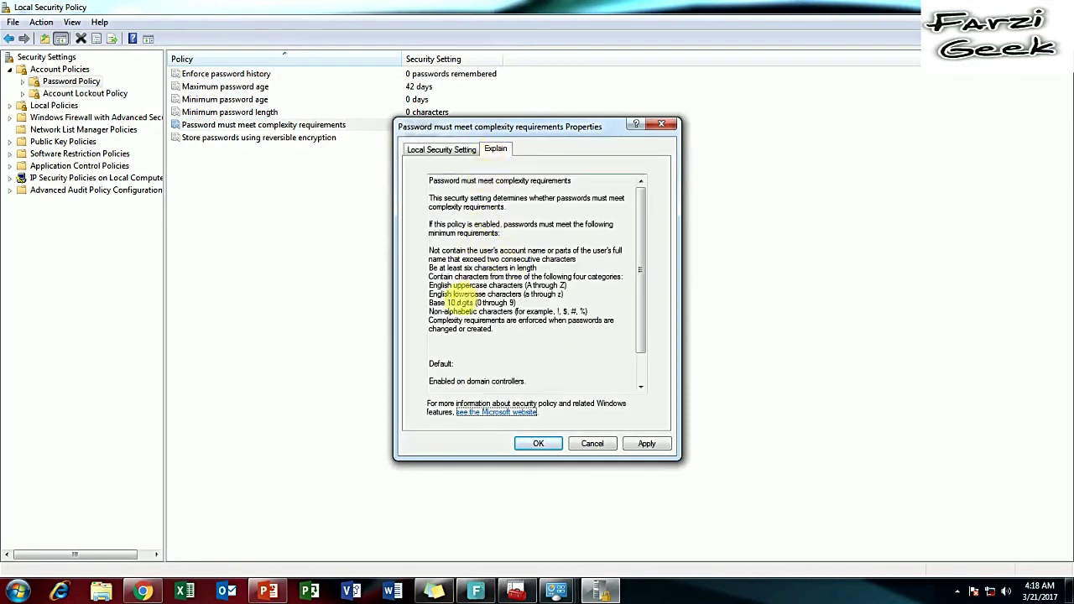
{"action": "left_click_drag", "start_coordinate": [454, 285], "coordinate": [541, 286]}
{"action": "left_click_drag", "start_coordinate": [453, 294], "coordinate": [552, 294]}
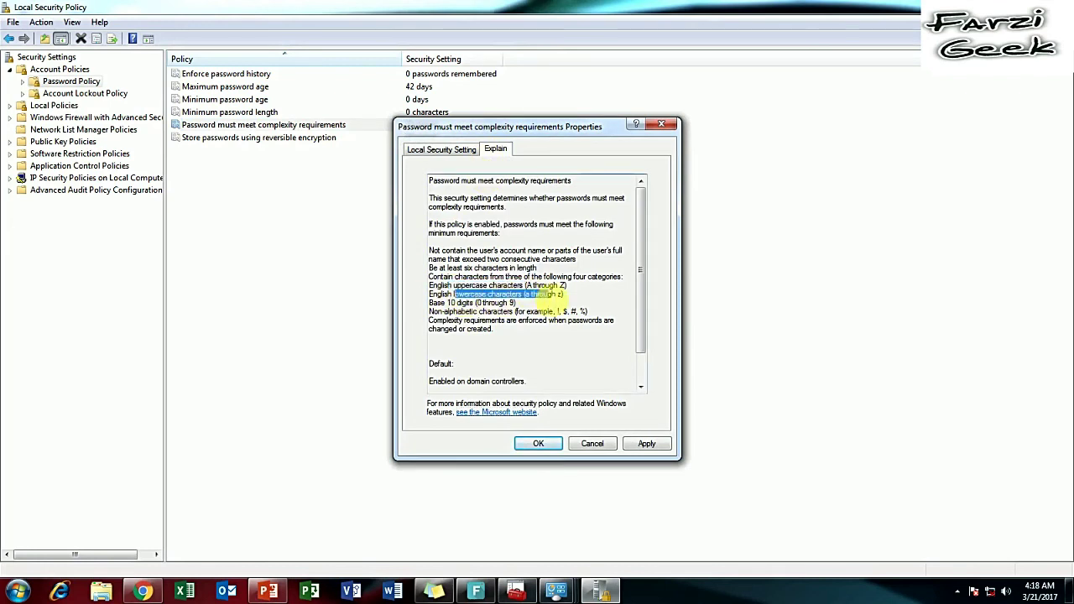
{"action": "left_click_drag", "start_coordinate": [447, 303], "coordinate": [484, 303]}
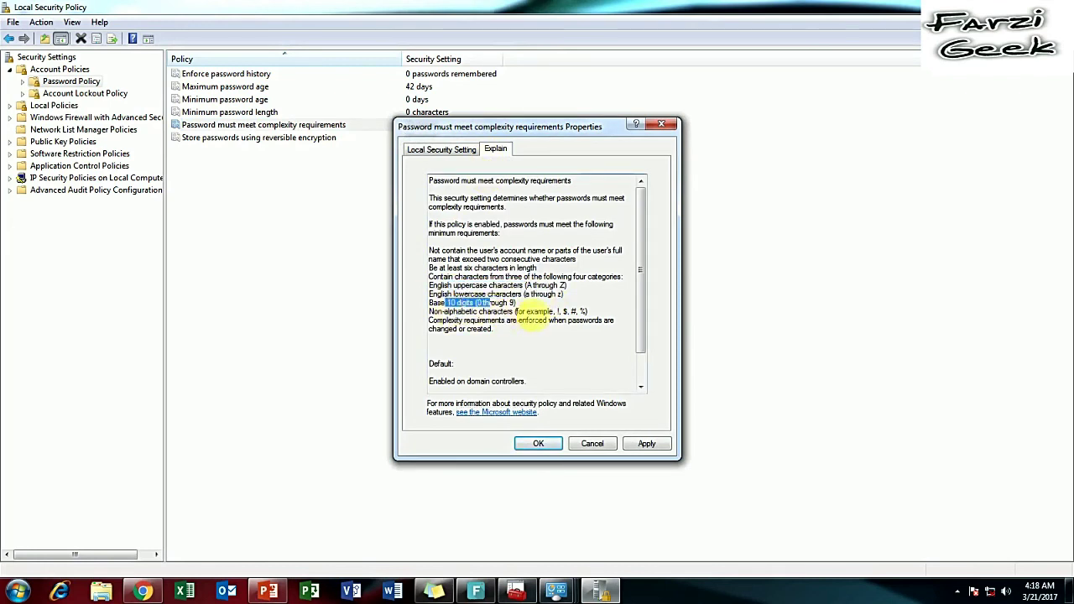
{"action": "double_click", "coordinate": [574, 312]}
{"action": "left_click", "coordinate": [592, 445]}
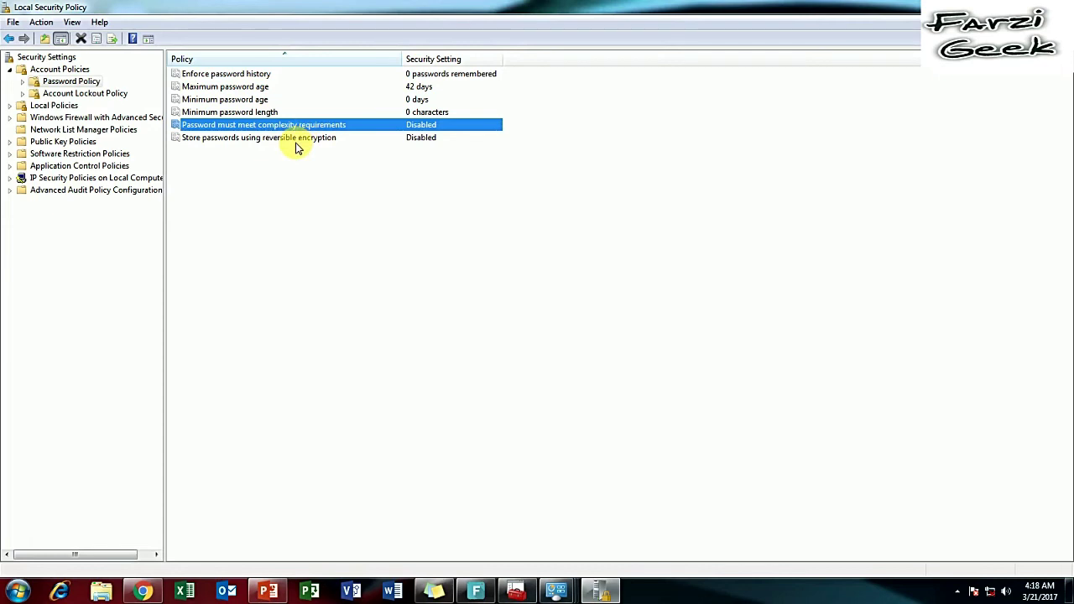
{"action": "left_click", "coordinate": [323, 149]}
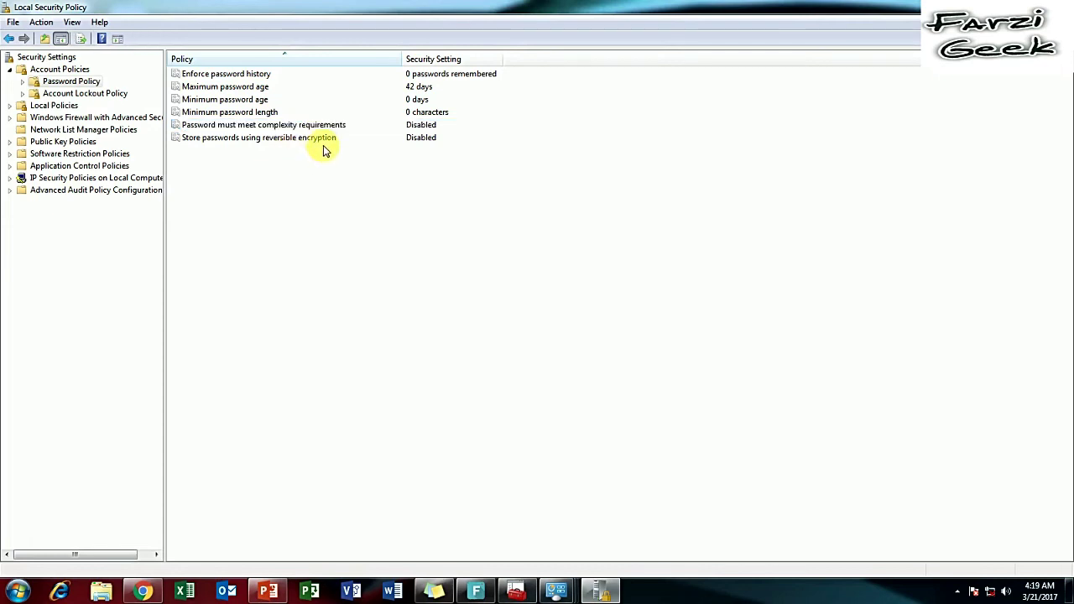
{"action": "double_click", "coordinate": [326, 142]}
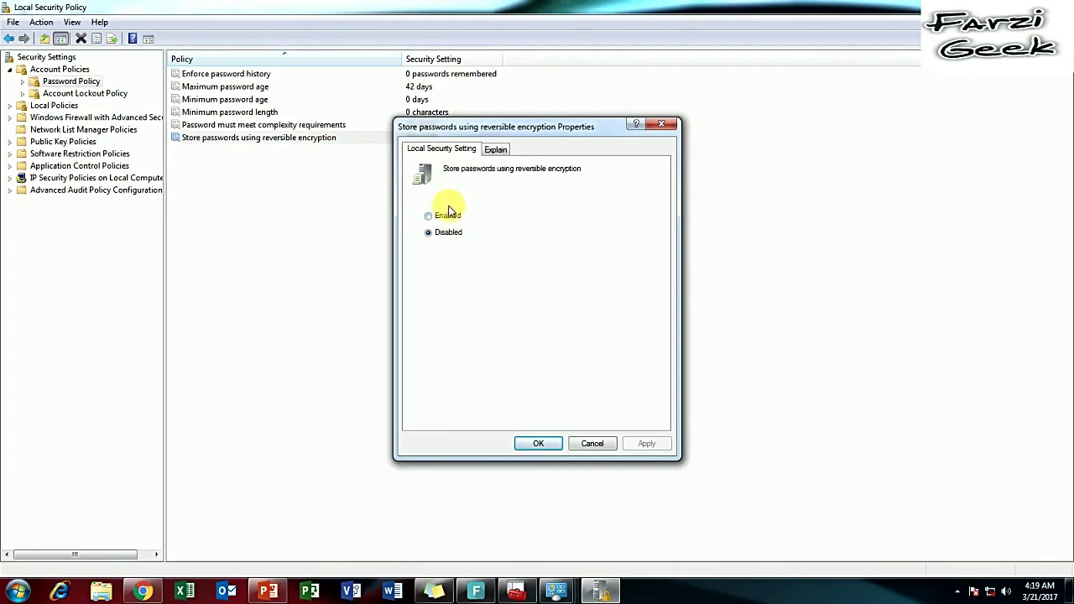
{"action": "left_click", "coordinate": [605, 446]}
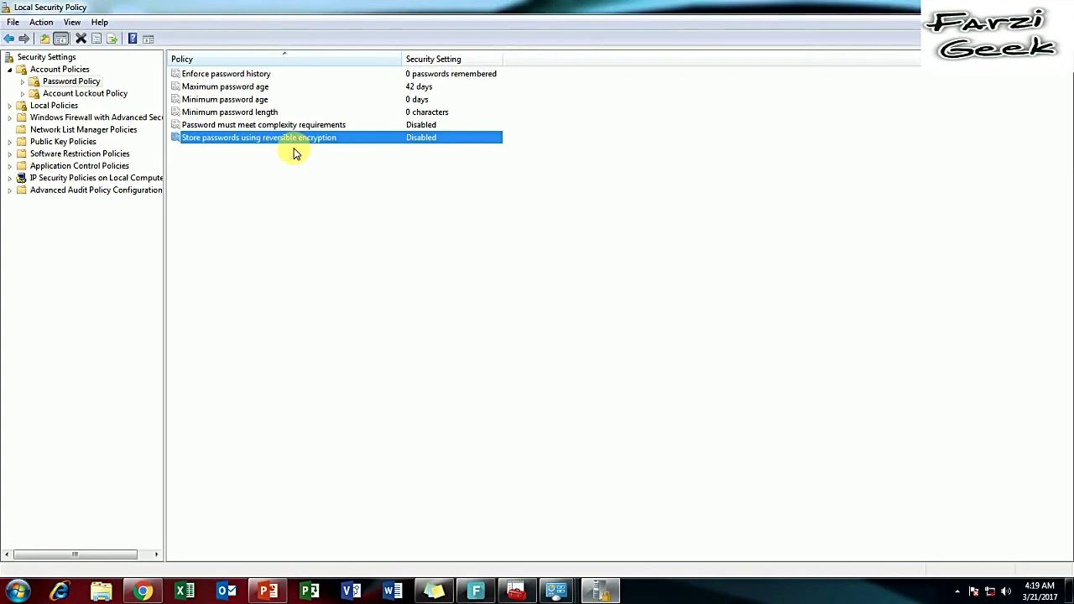
{"action": "double_click", "coordinate": [259, 126]}
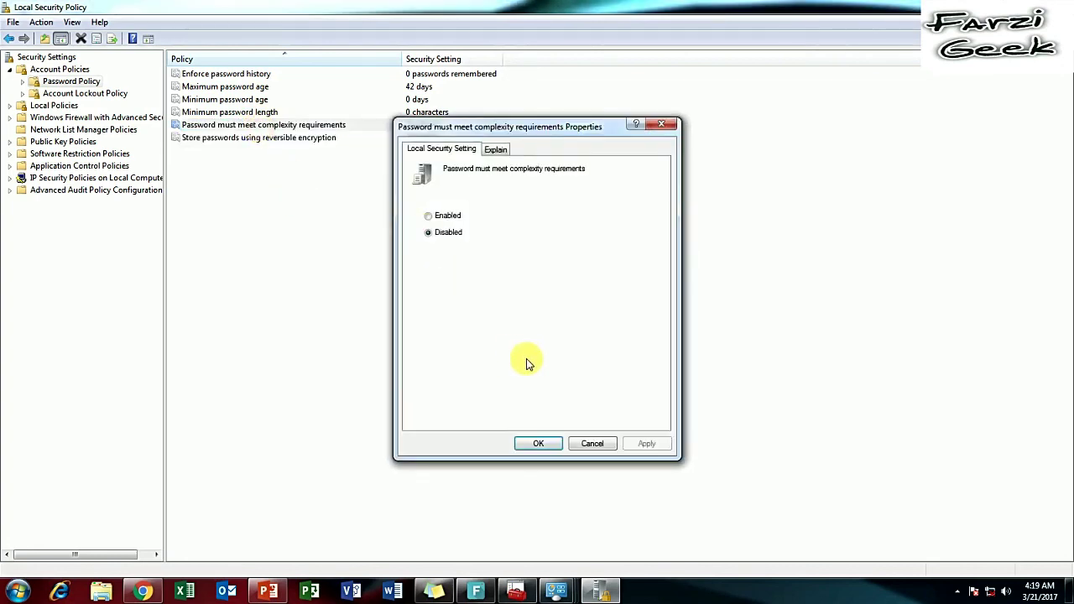
{"action": "left_click", "coordinate": [602, 443]}
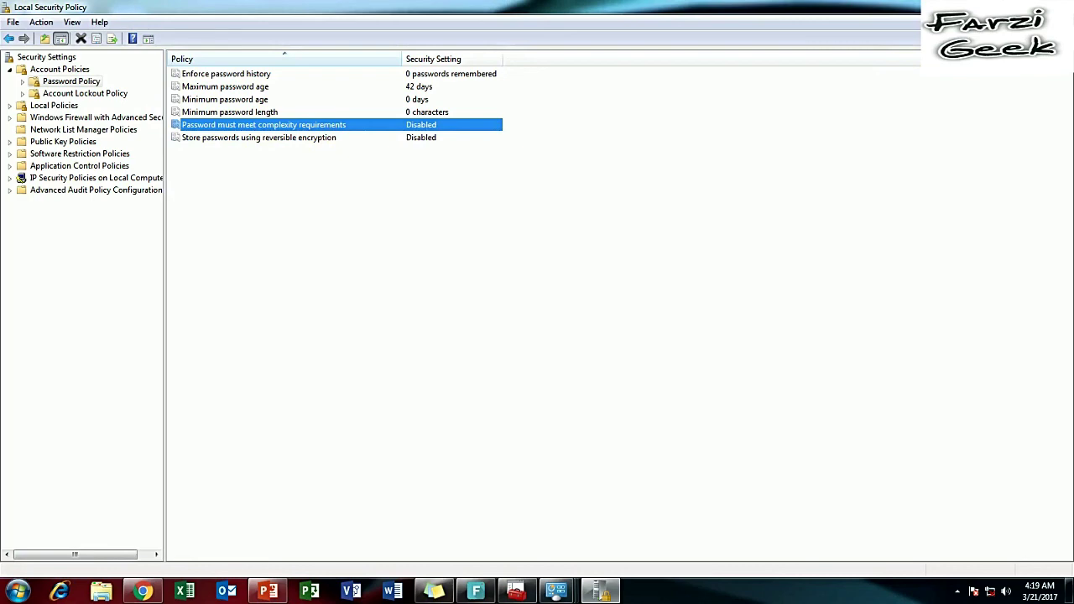
- Close Local Security Policy, return to All Control Panel Items, and show the desktop
{"action": "left_click", "coordinate": [1059, 7]}
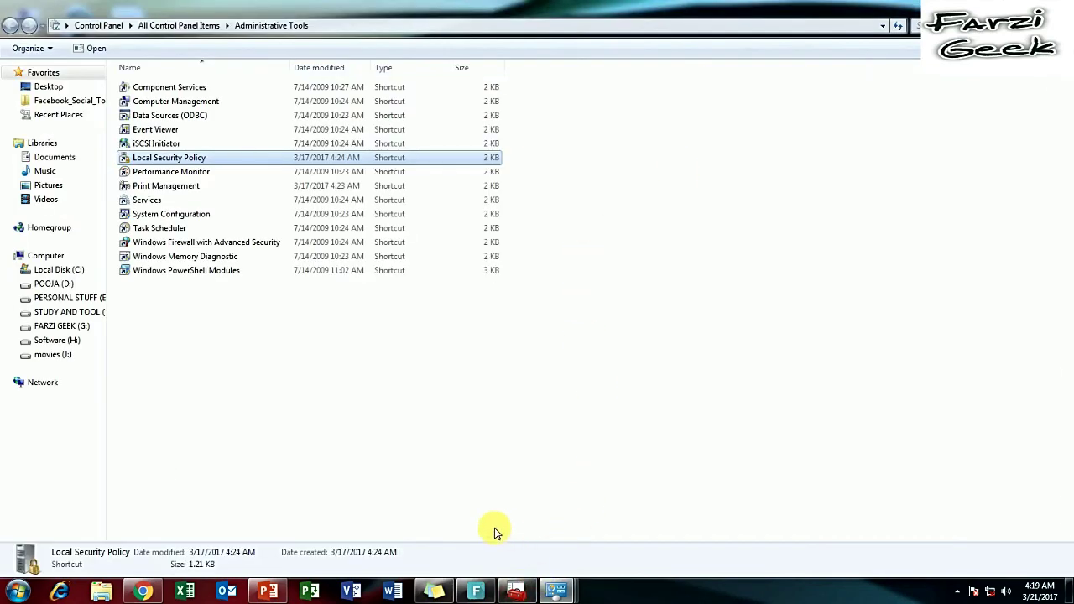
{"action": "key", "text": "BackSpace"}
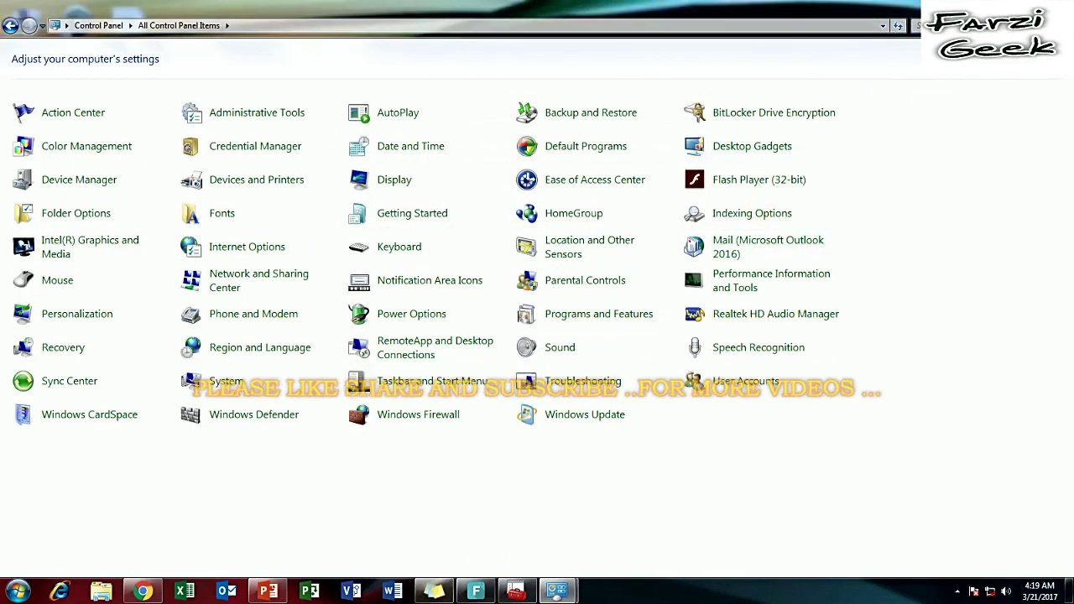
{"action": "key", "text": "super+d"}
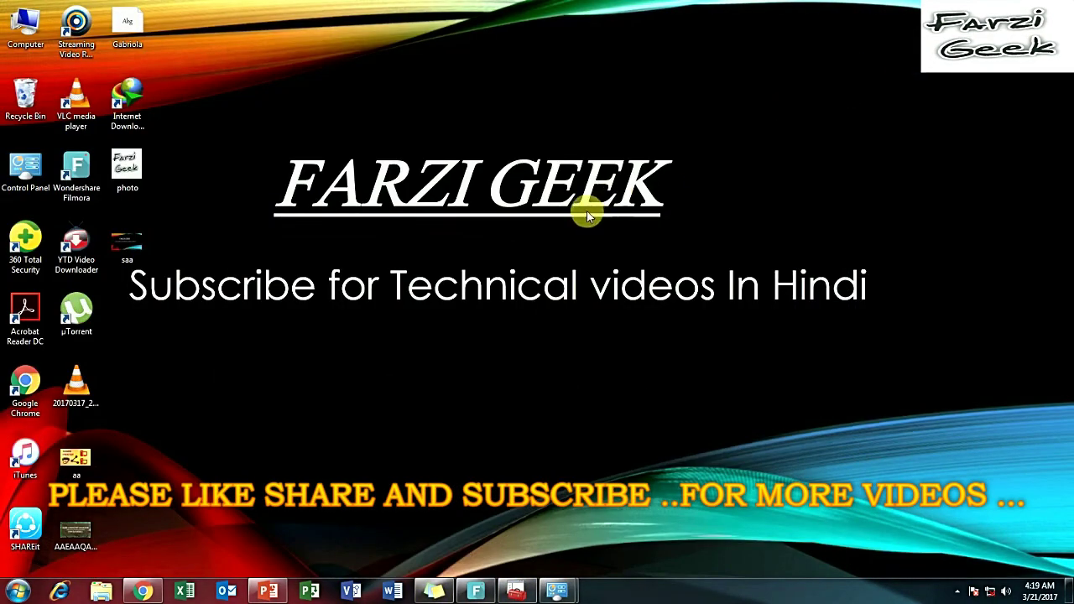